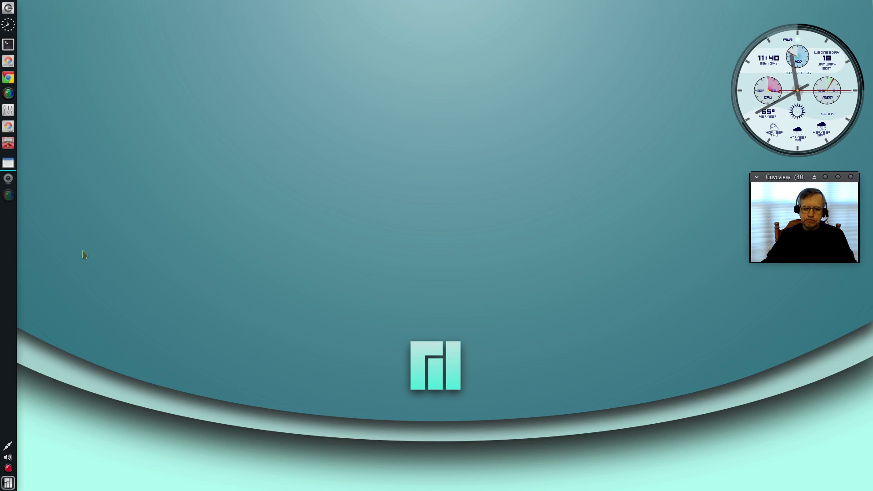
Open the dock panel's settings from its context menu, then close them again.
right_click(9, 263)
mouse_move(23, 312)
click(81, 325)
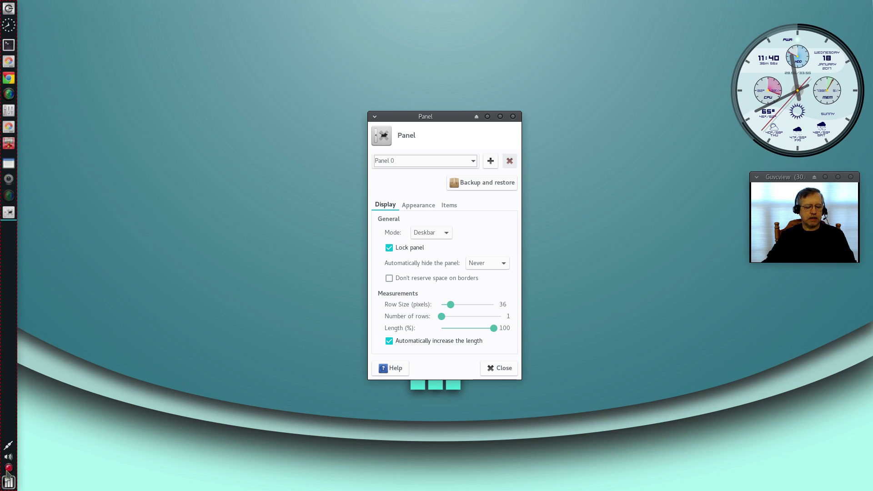
click(499, 368)
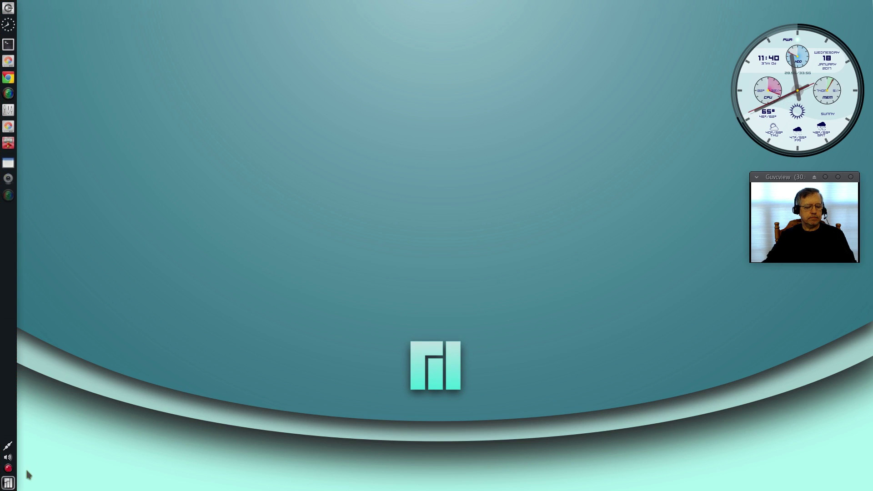
Launch Xfce Panel Switch from Recently Used, move its window up-left, and select DockBar.
click(8, 482)
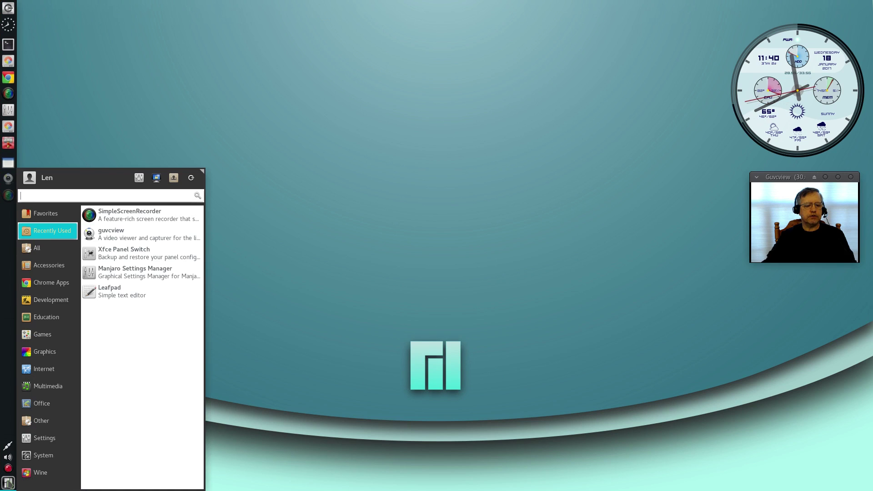
click(122, 258)
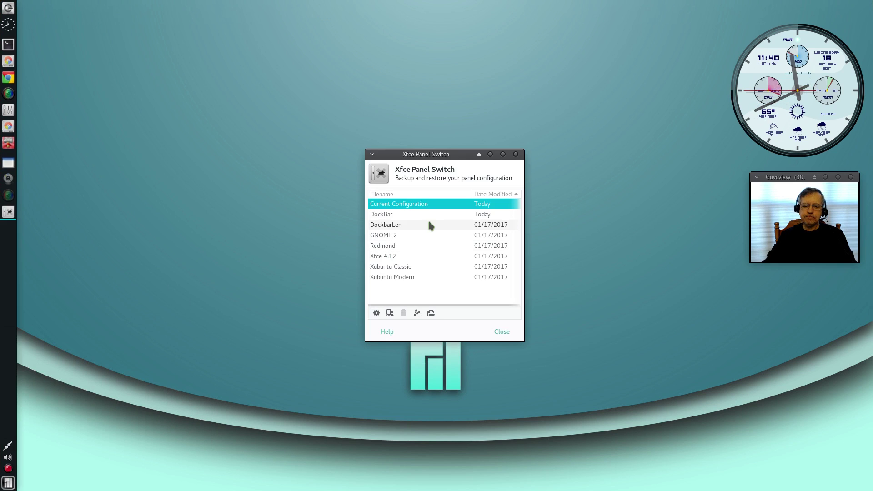
drag(416, 155, 316, 109)
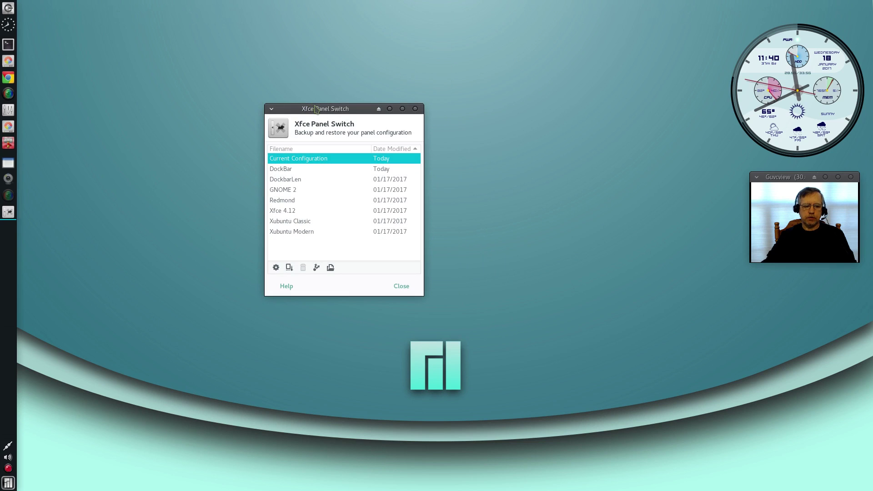
click(285, 173)
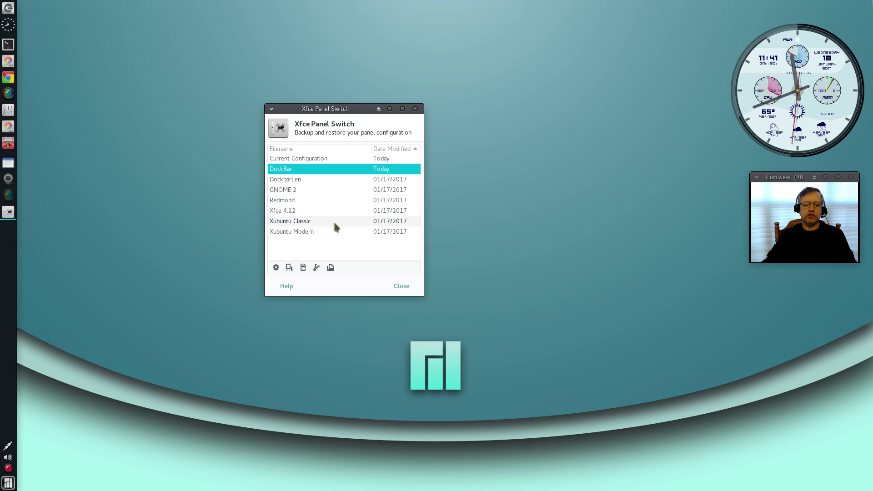
click(316, 267)
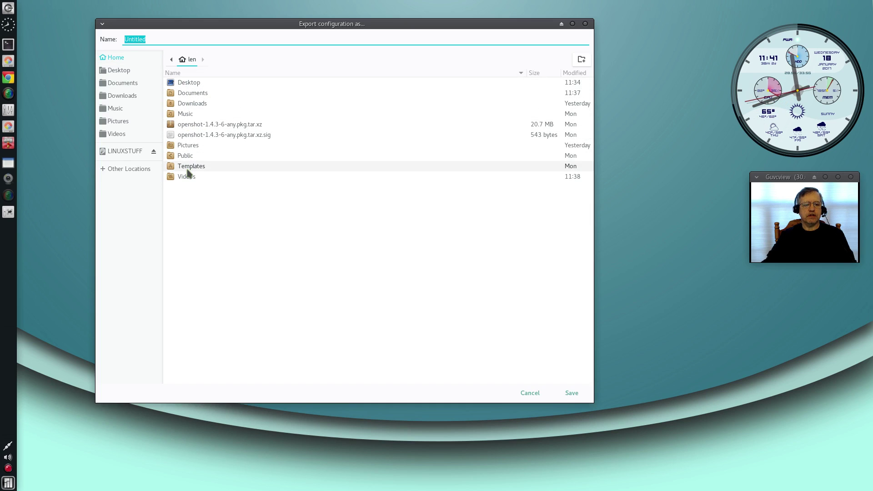
click(134, 153)
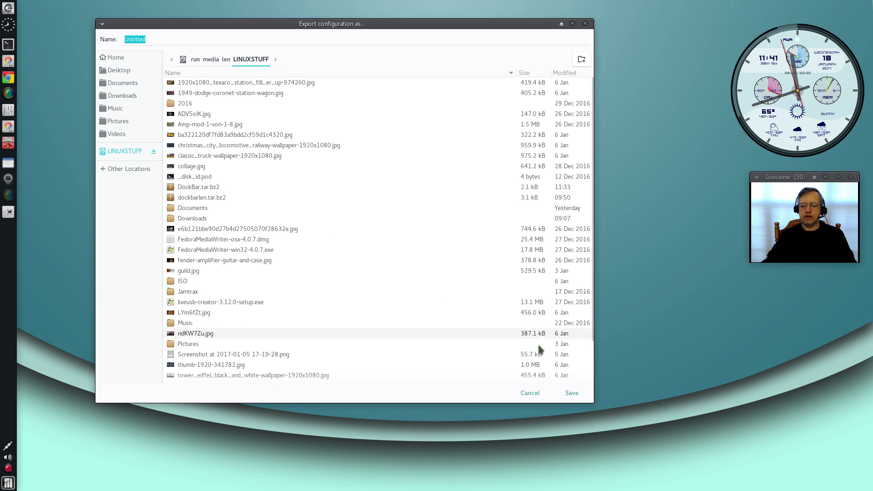
click(530, 392)
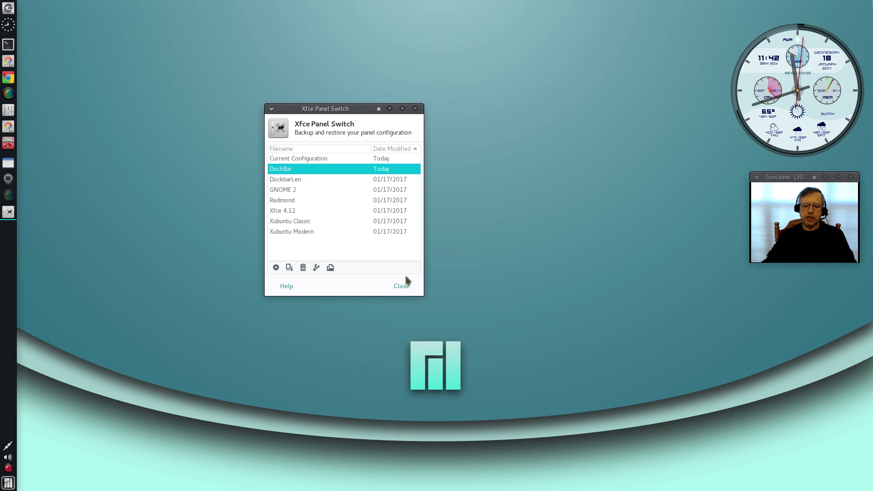
Close Xfce Panel Switch, then close the file manager window opened from the desktop menu.
click(402, 285)
right_click(141, 188)
click(142, 191)
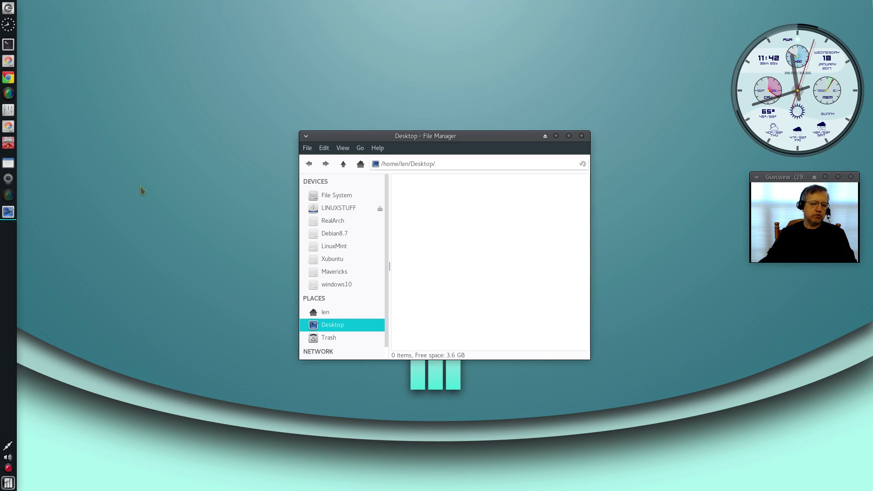
click(580, 137)
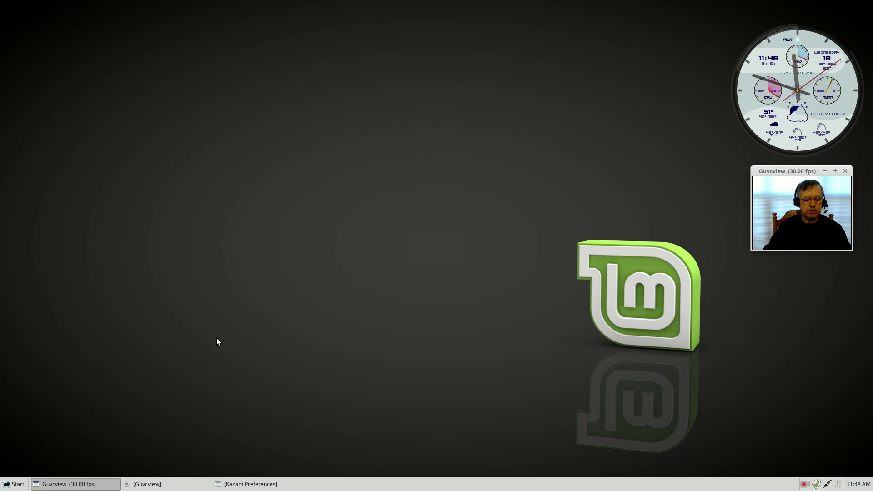
Launch Xfce Panel Switch from the Linux Mint applications menu and select the Redmond row.
click(13, 485)
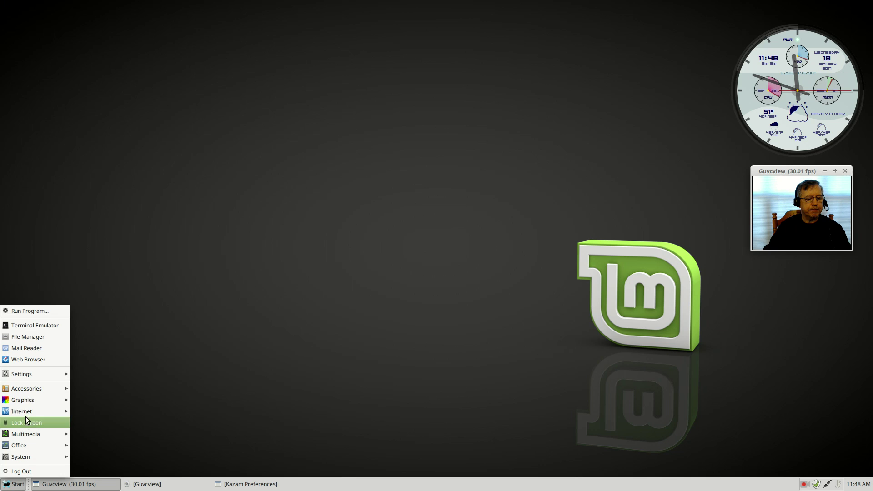
mouse_move(32, 372)
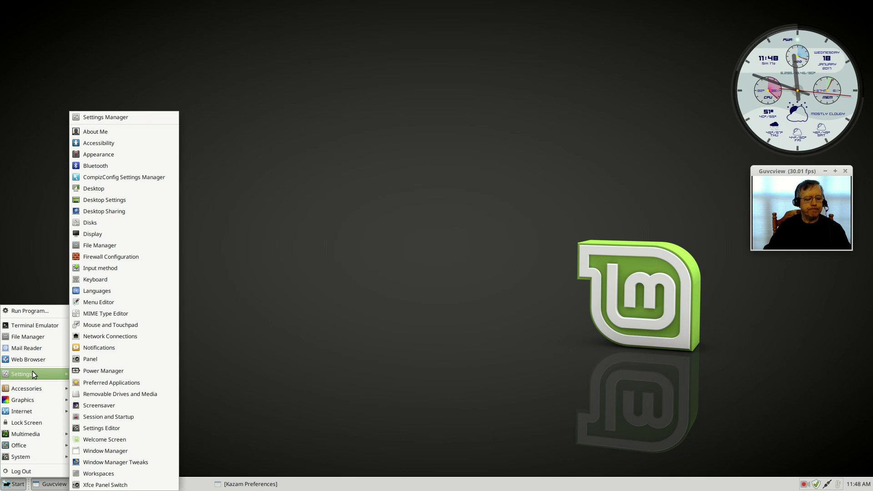
click(126, 484)
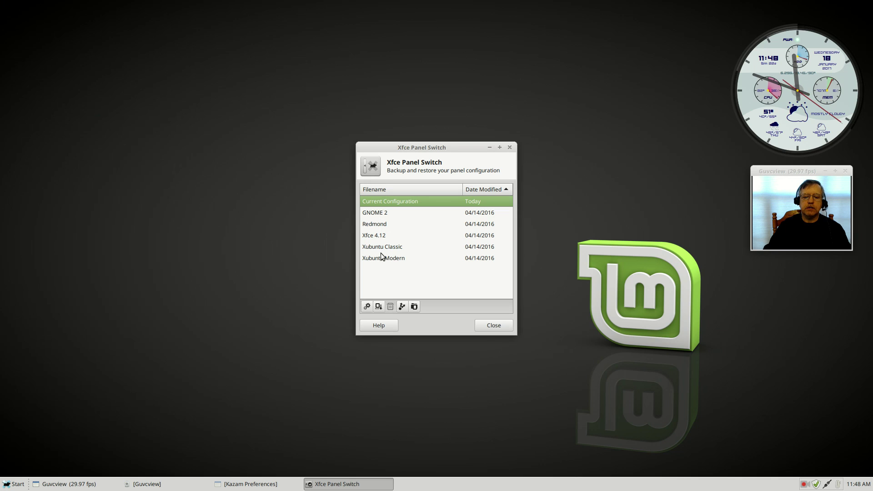
click(379, 225)
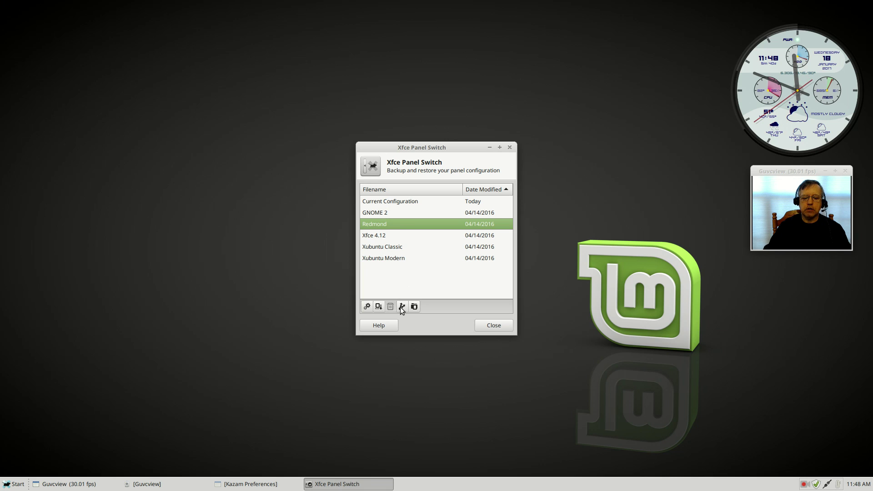
Import DockBar.tar.bz2 from the LINUXSTUFF drive, name it 'Dockbar', and save the configuration.
click(414, 307)
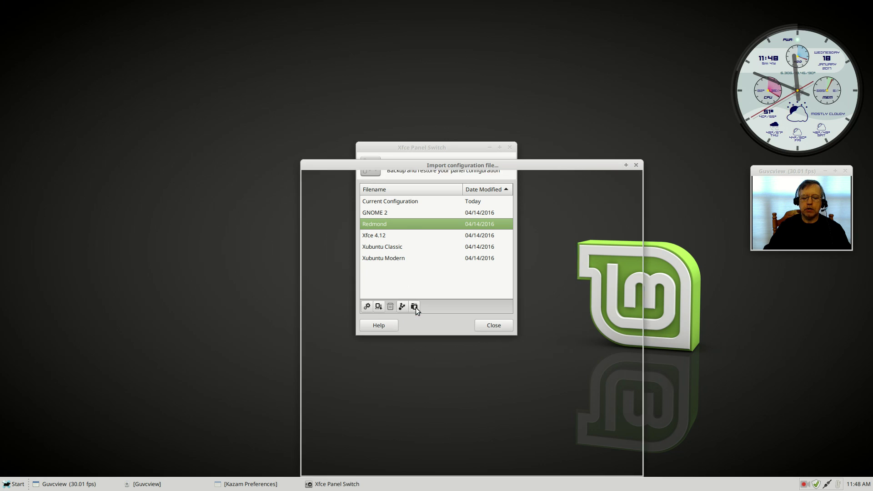
click(339, 286)
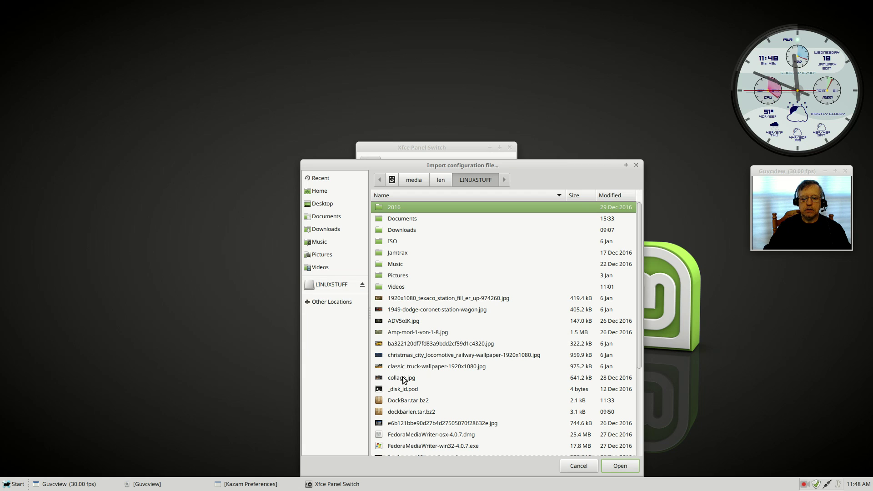
click(427, 400)
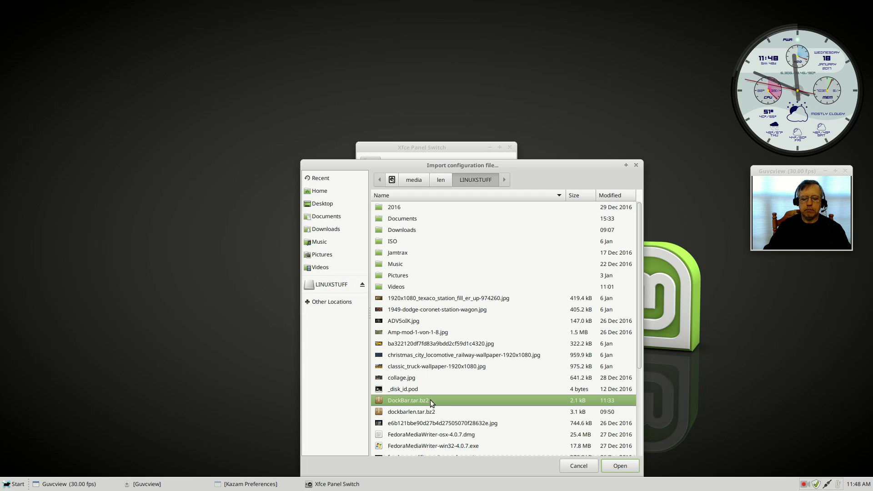
click(620, 466)
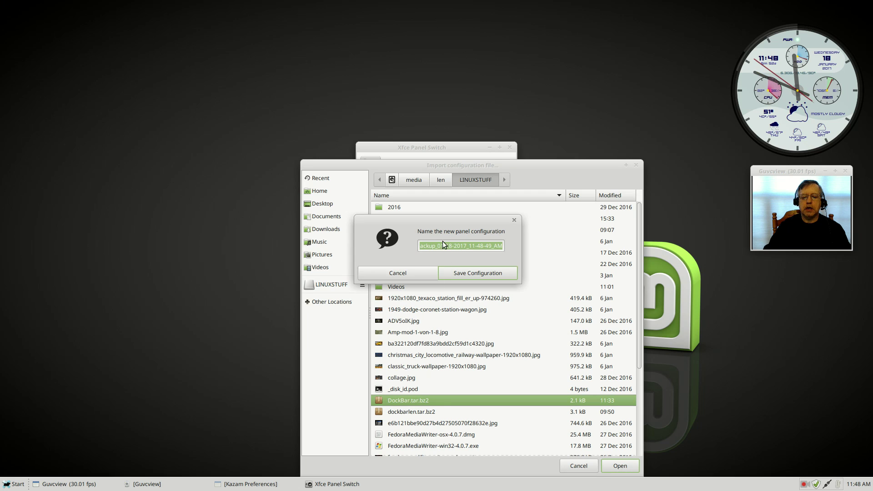
text(Dockbar)
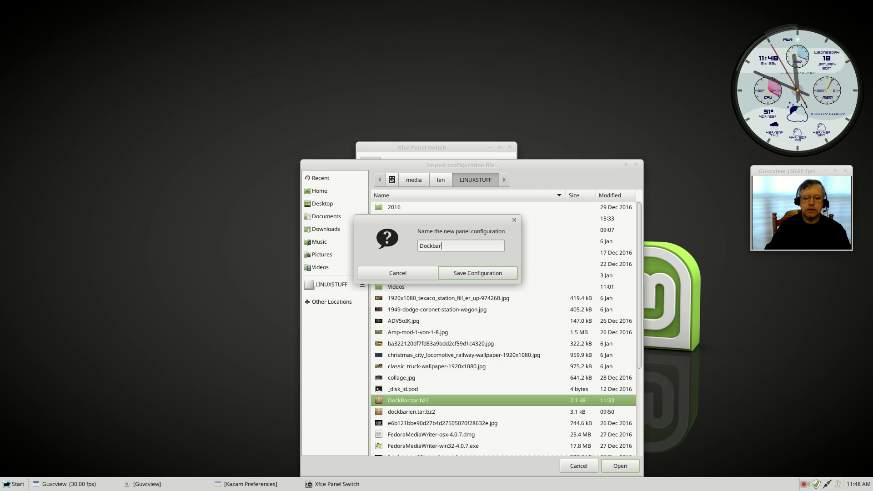
click(471, 272)
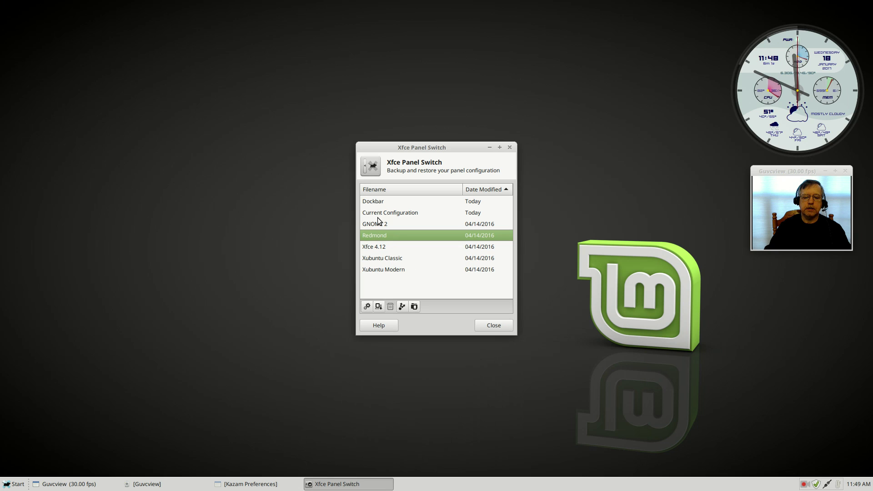
Select the Dockbar row and apply it to turn the taskbar into a left vertical dock.
click(378, 202)
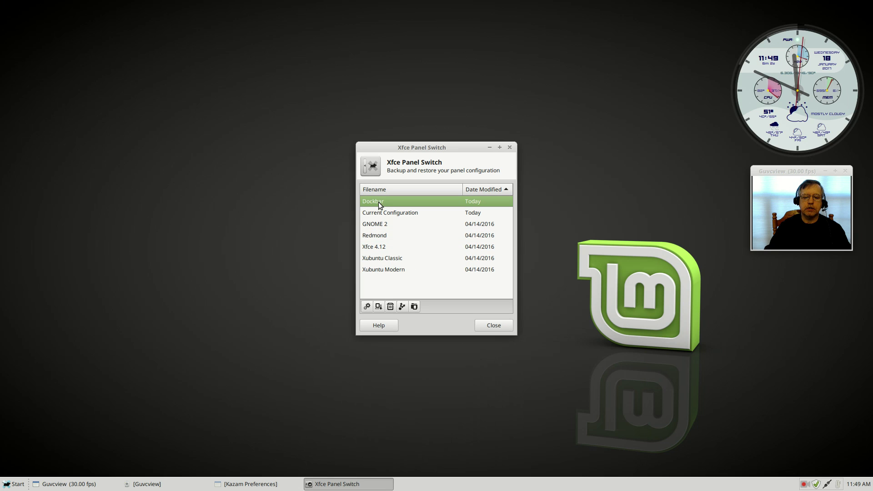
click(368, 307)
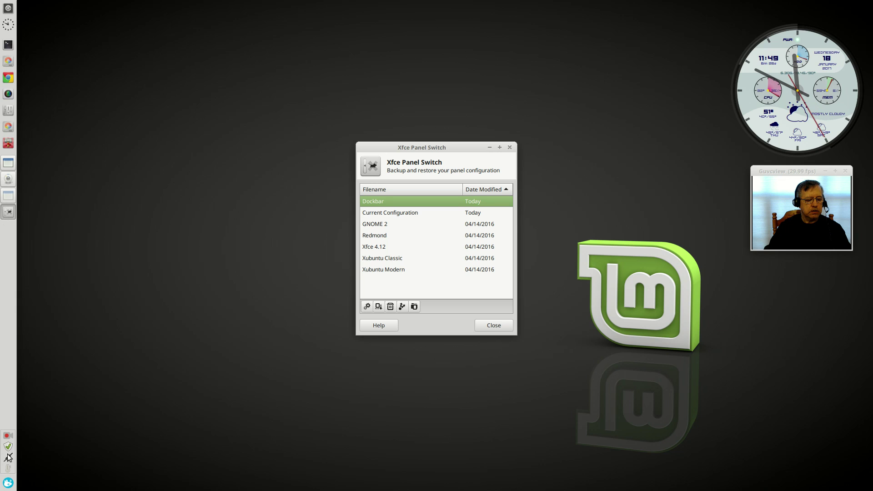
Toggle the applications menu shut from the new dock and reposition the Panel Switch window.
click(8, 483)
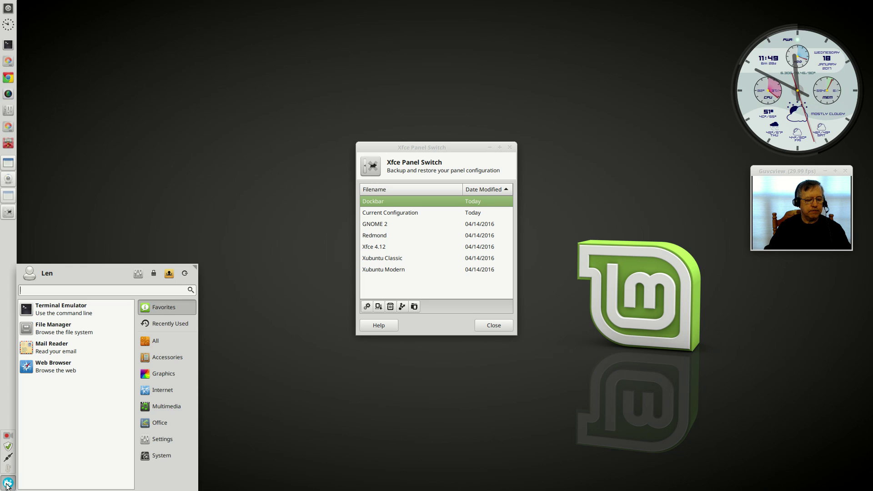
click(7, 483)
click(8, 483)
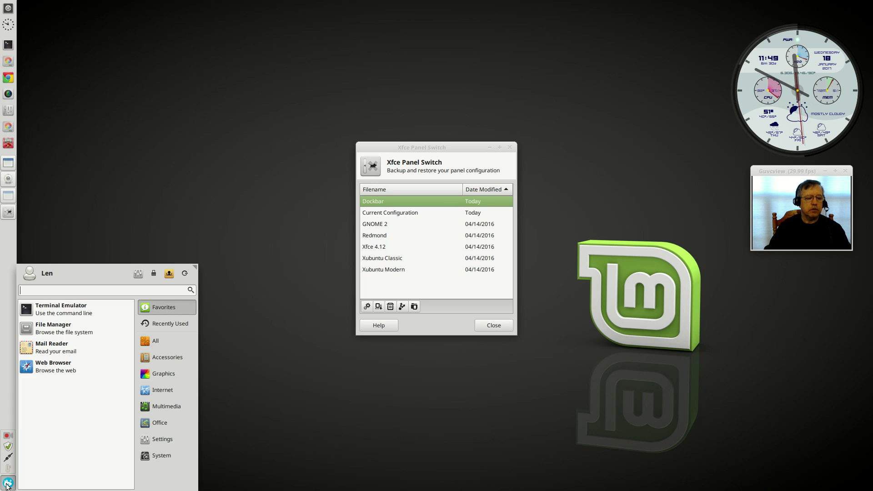
click(8, 483)
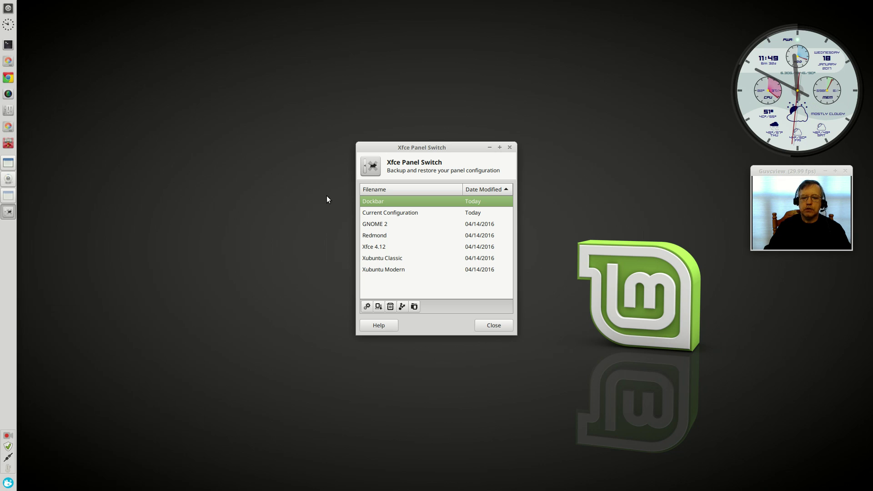
drag(428, 143, 343, 65)
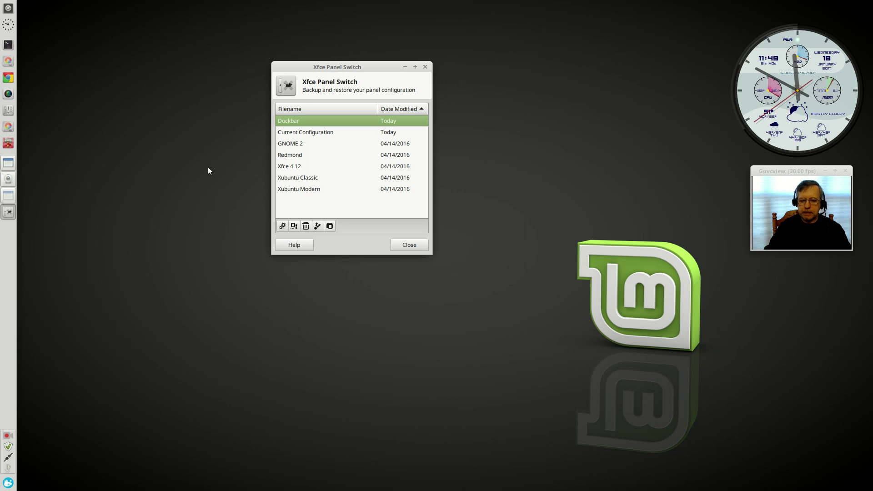
drag(326, 67, 316, 149)
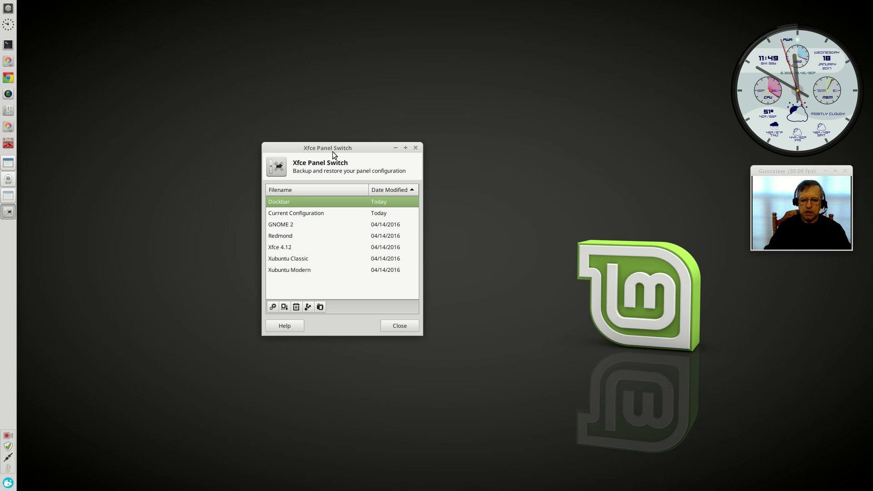
drag(336, 148, 290, 131)
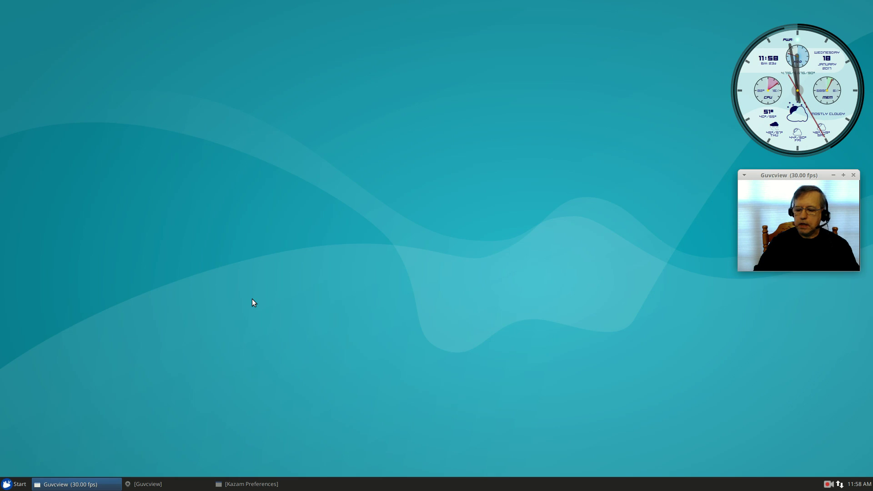
Relaunch Xfce Panel Switch from Settings, select the Dockbar configuration, and apply it.
click(9, 484)
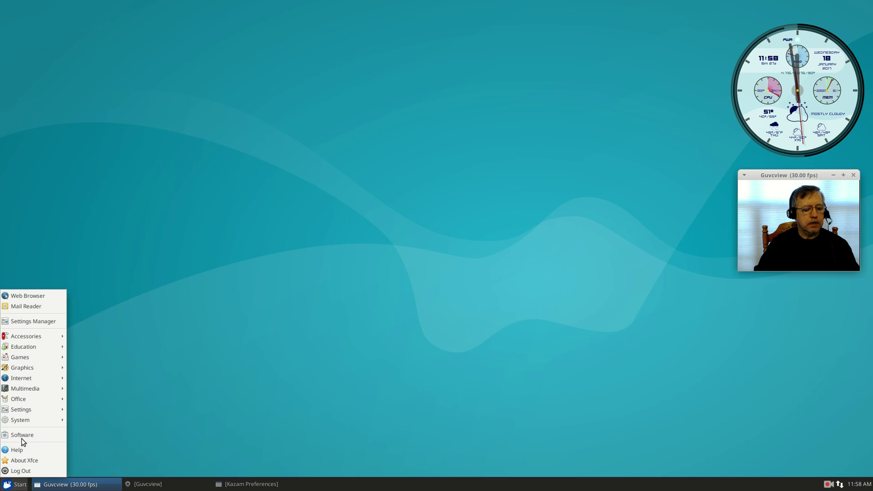
mouse_move(25, 412)
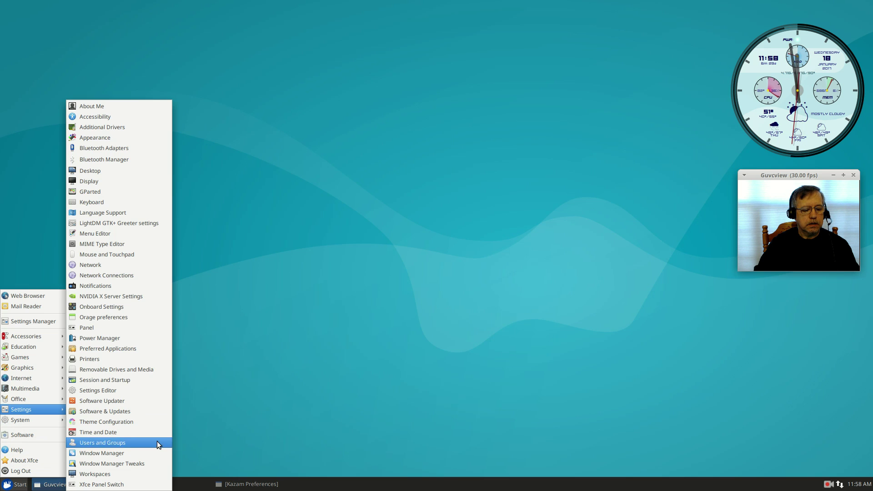
click(126, 485)
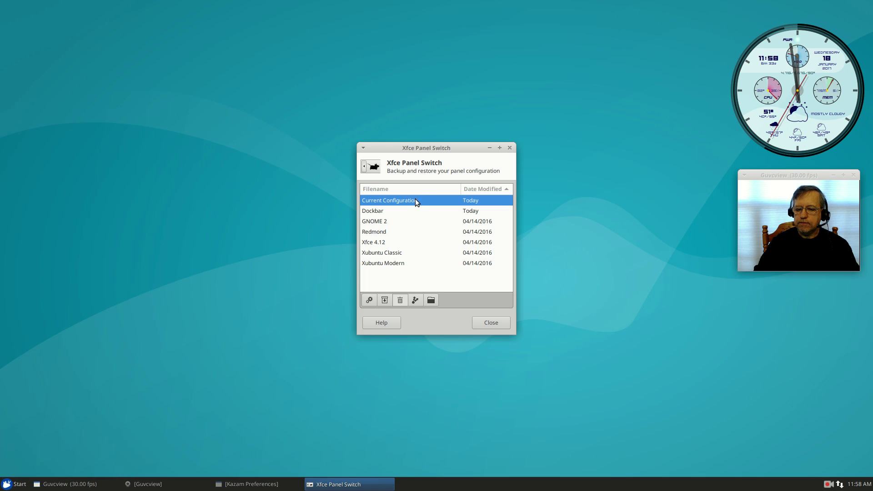
drag(432, 146, 418, 155)
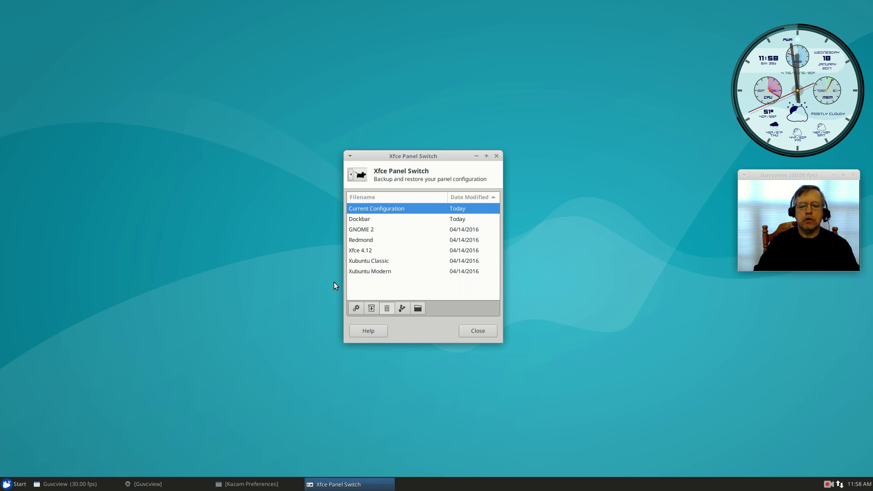
click(365, 220)
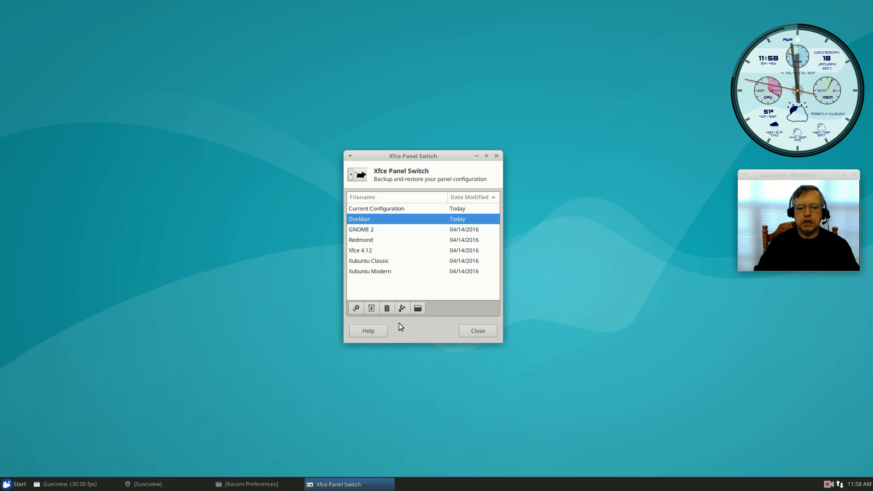
click(357, 309)
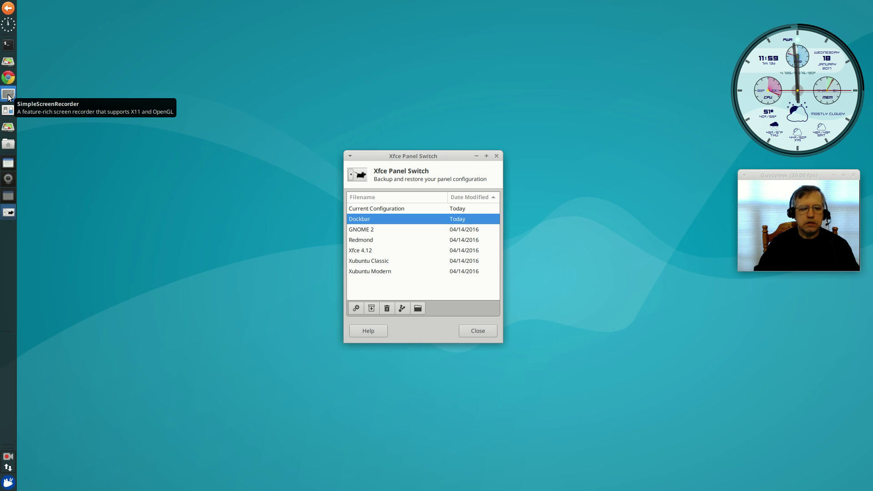
Remove the SimpleScreenRecorder launcher and a second launcher from the left dock, confirming each removal.
right_click(9, 96)
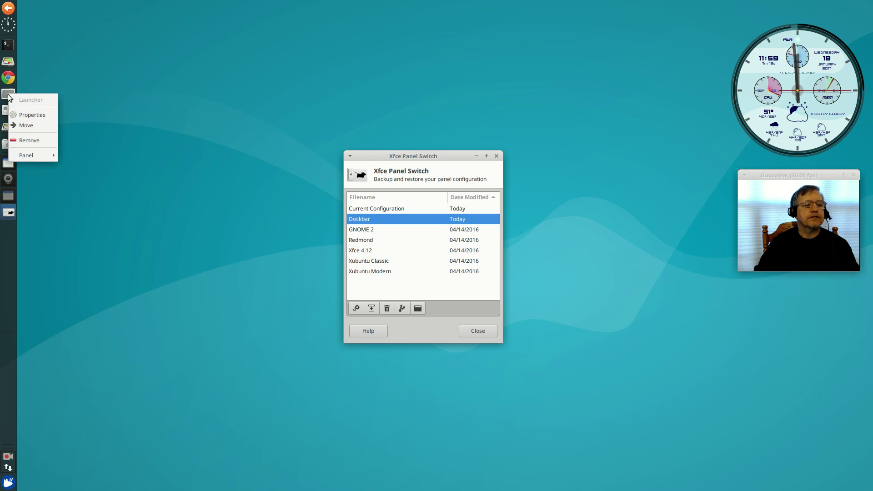
click(24, 142)
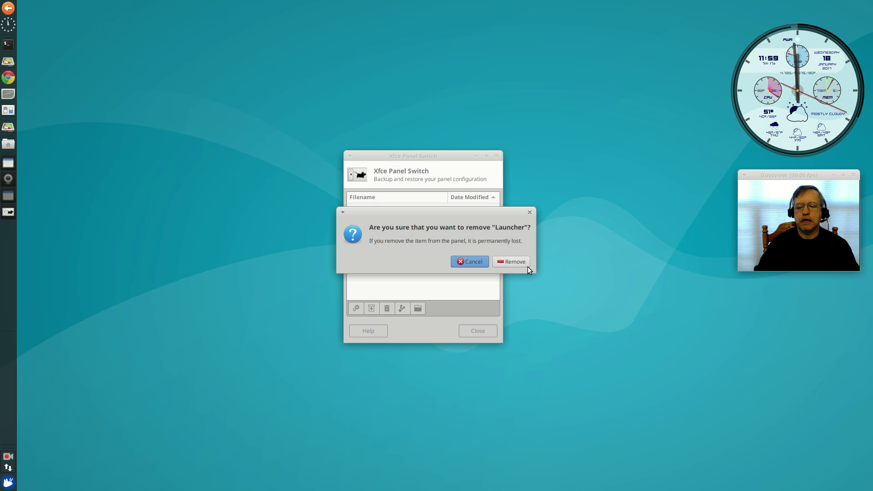
click(523, 264)
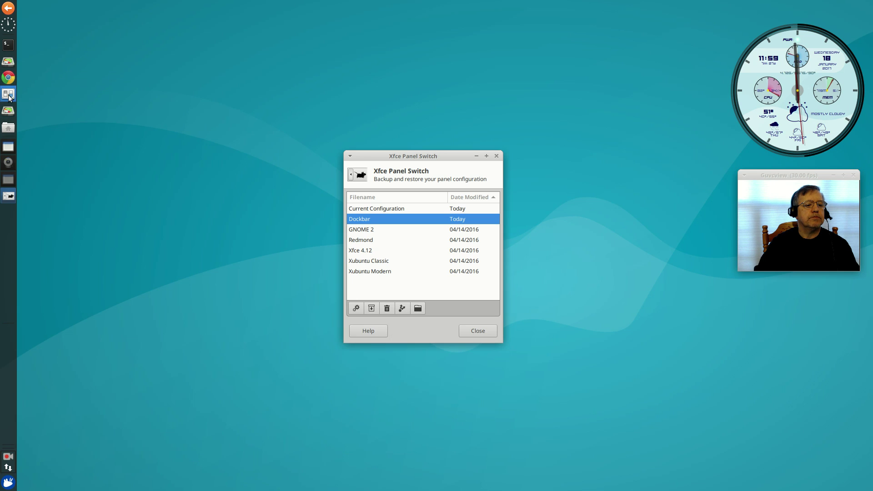
right_click(9, 112)
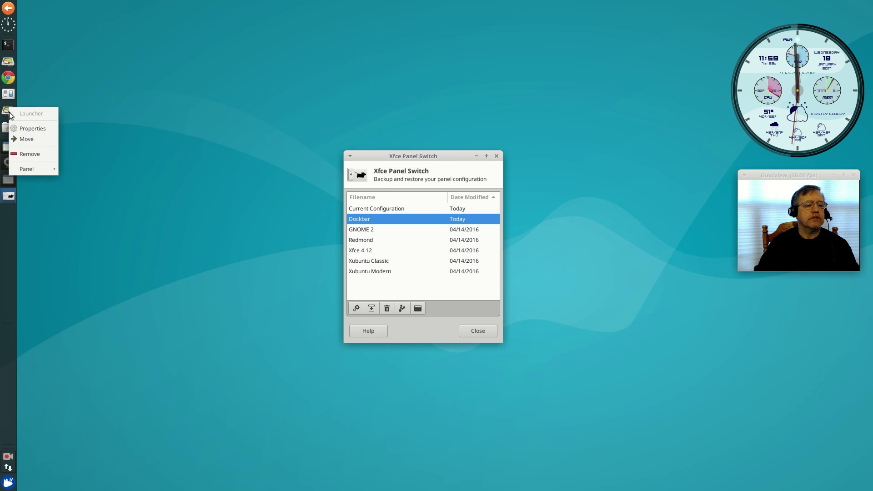
click(30, 154)
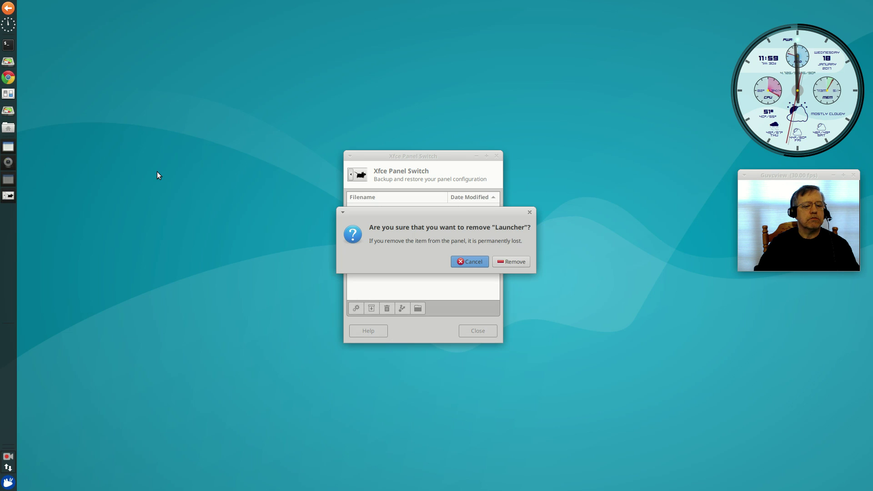
click(512, 267)
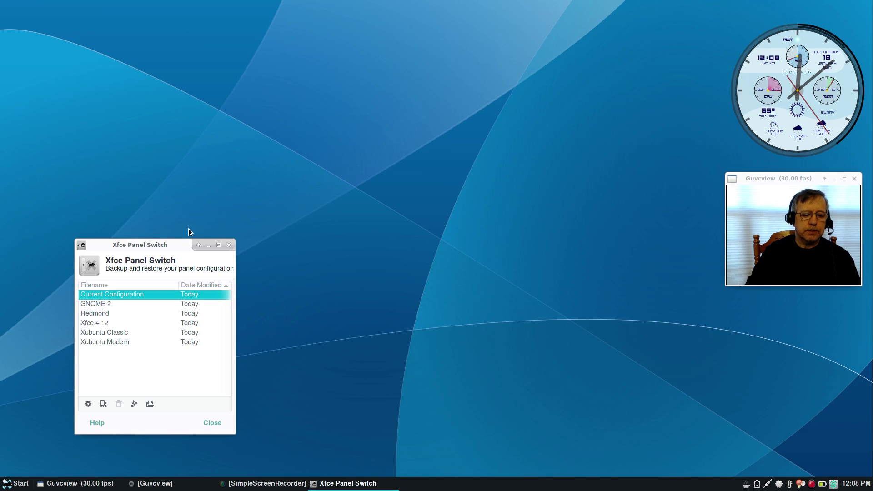
Center the Panel Switch window, select the Redmond row, then nudge the window up-left.
drag(175, 244, 486, 165)
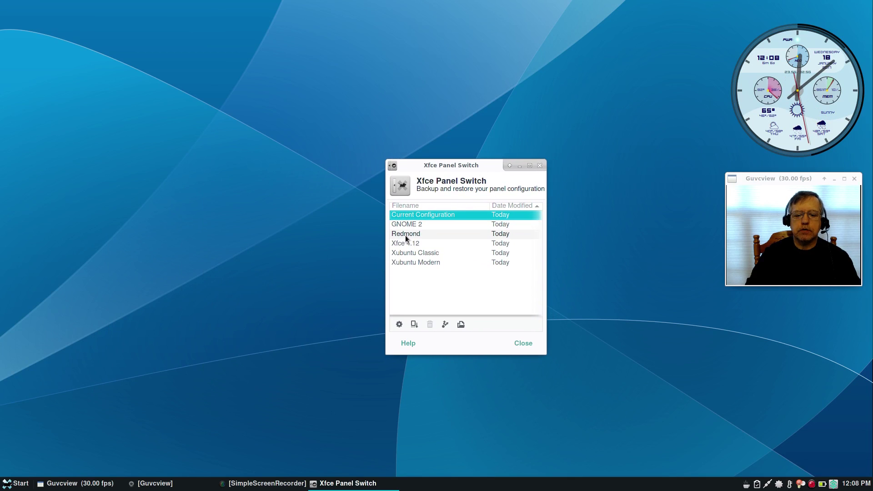
click(406, 233)
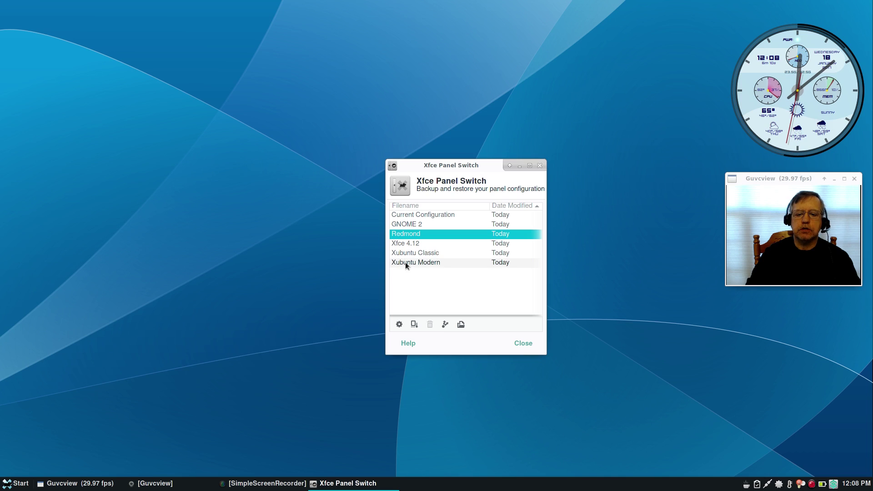
drag(427, 166, 369, 115)
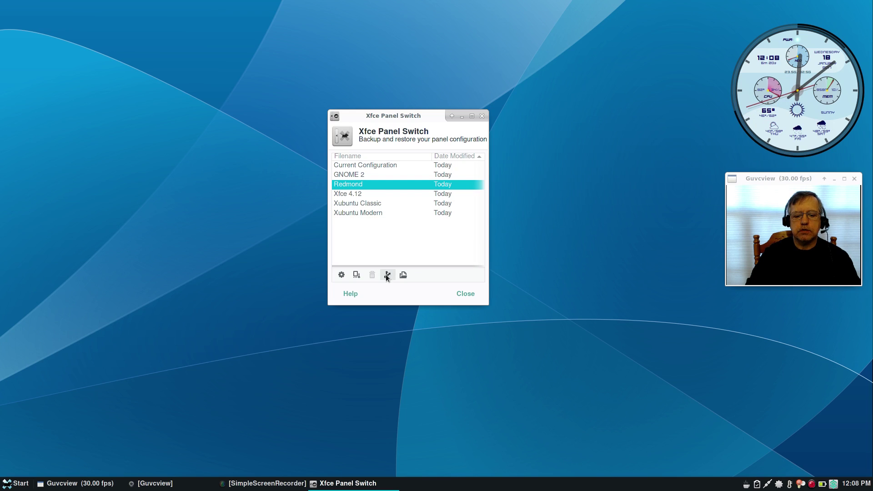
Import DockBar.tar.bz2 from the LINUXSTUFF drive and save it as the 'Dockbar' configuration.
click(401, 275)
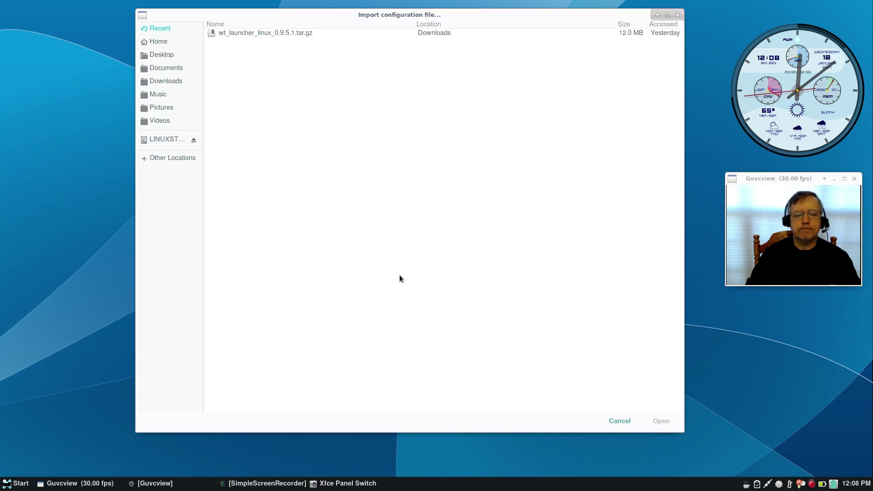
click(173, 140)
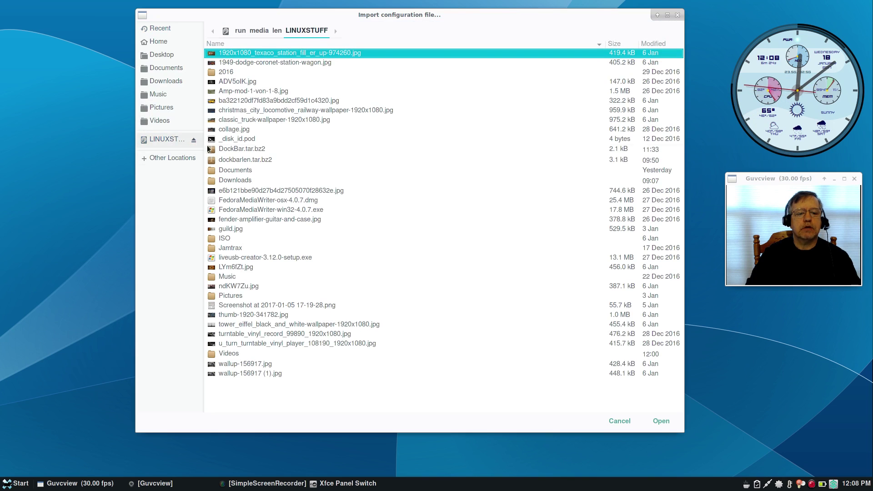
click(233, 149)
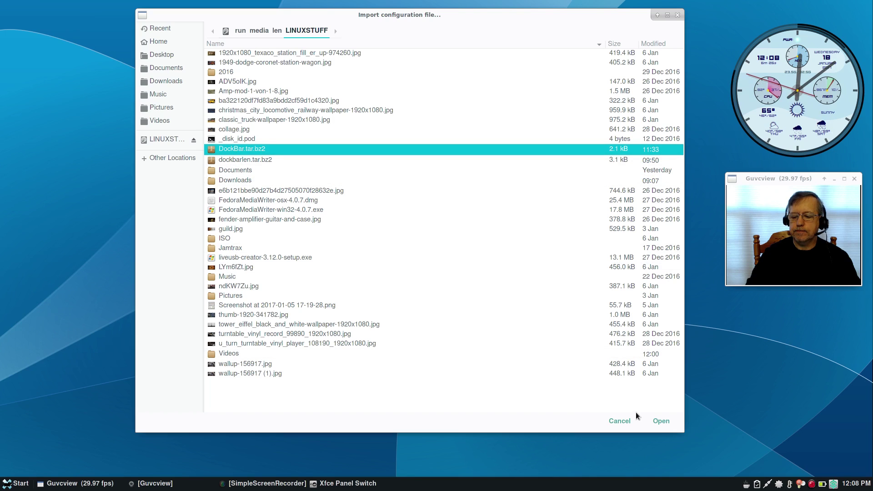
click(660, 421)
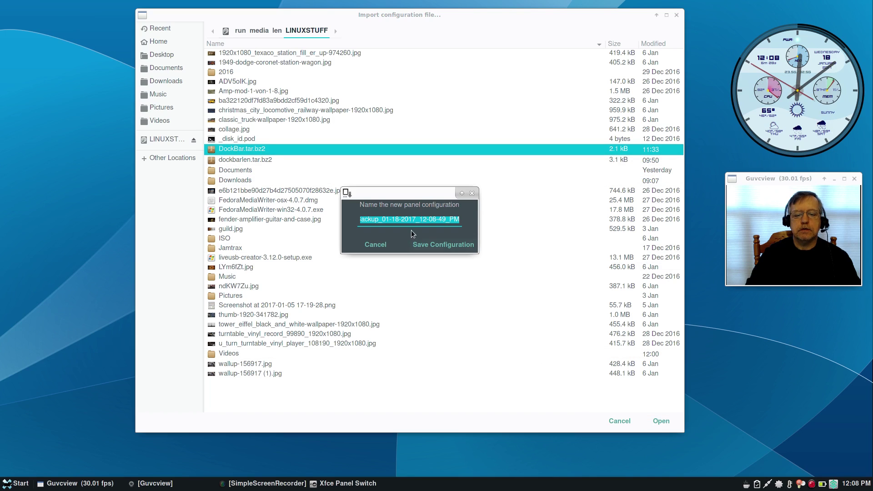
text(Dockbar)
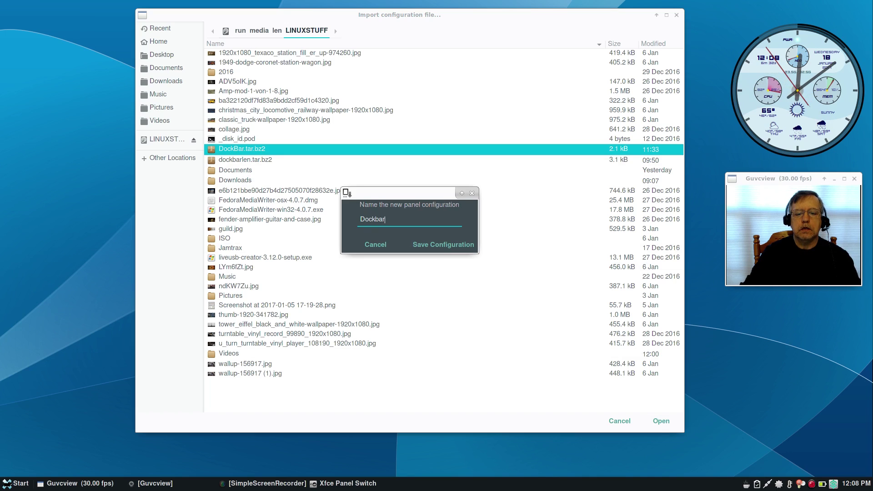
click(431, 249)
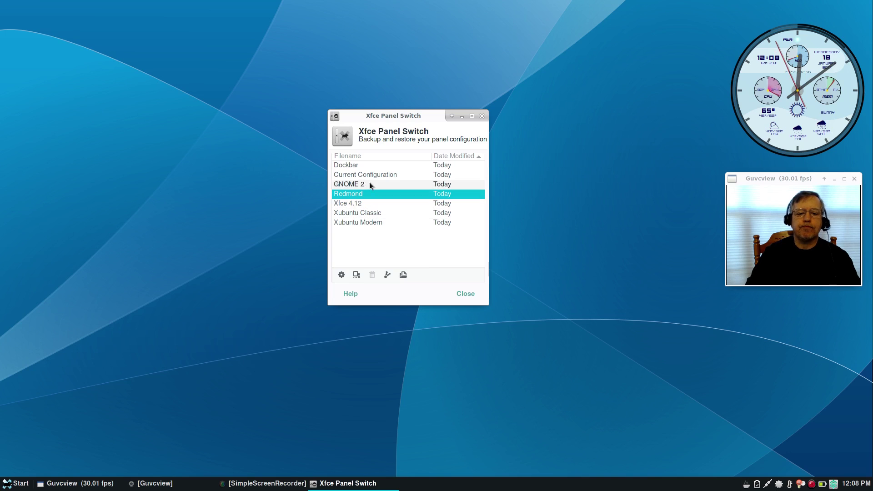
Apply the Dockbar preset, replacing the bottom taskbar with a left-edge vertical dock.
click(362, 167)
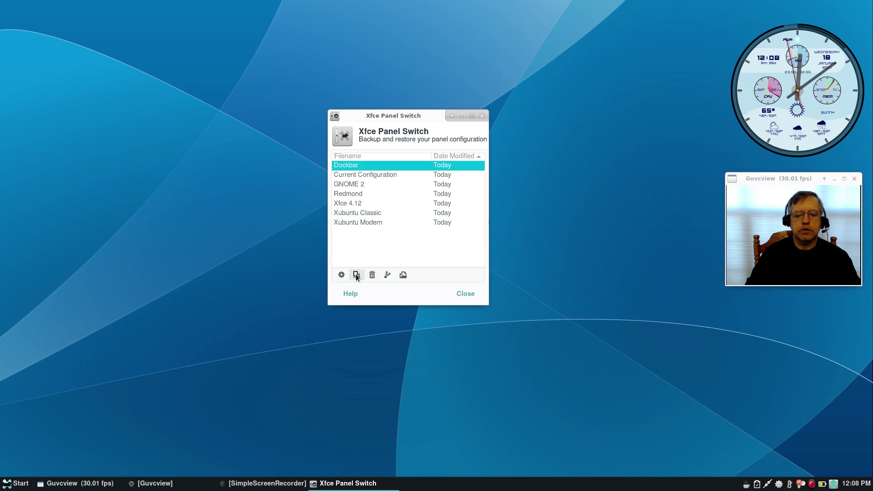
click(341, 275)
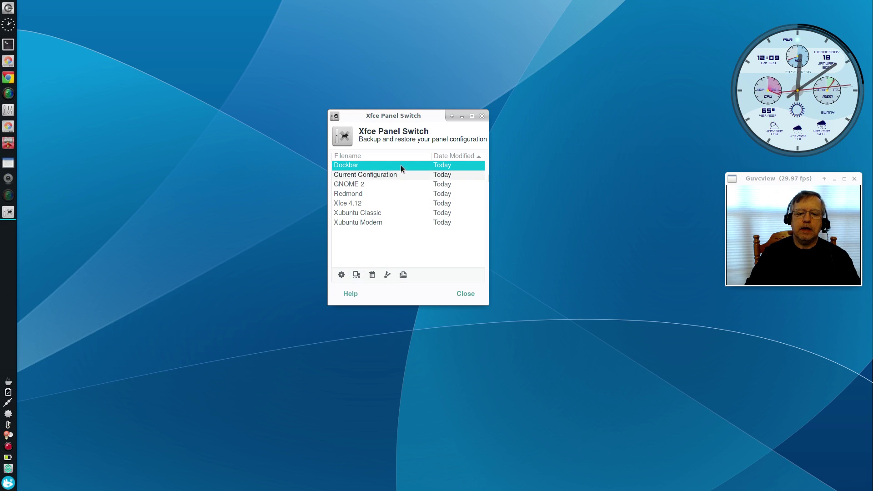
drag(408, 113, 212, 89)
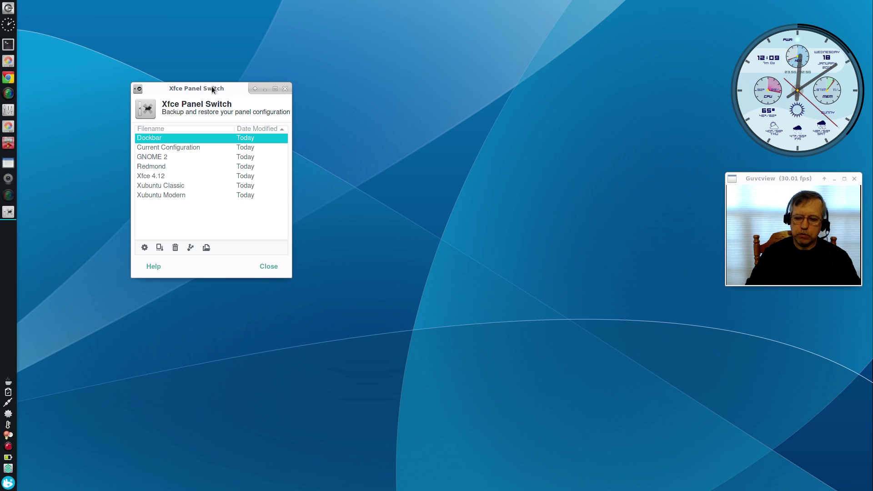
drag(212, 90, 434, 146)
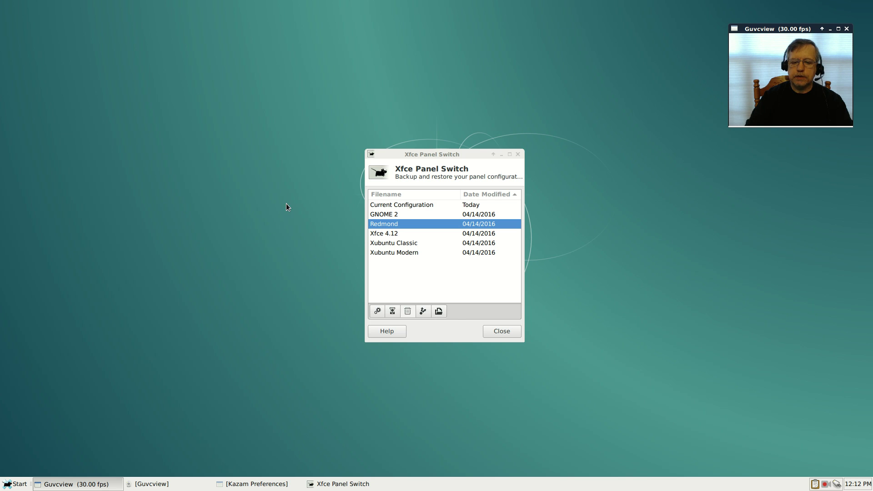
drag(410, 156, 389, 166)
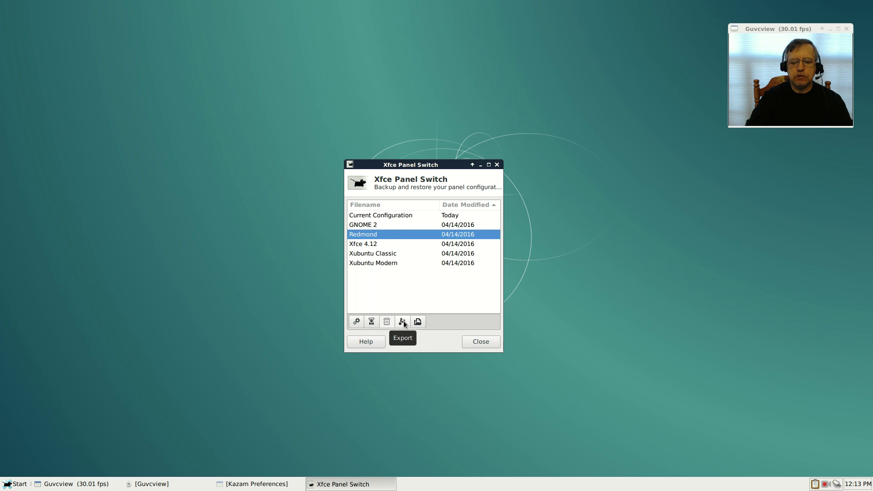
Import DockBar.tar.bz2 from the LINUXSTUFF drive and save it as 'Dockbar'.
click(418, 322)
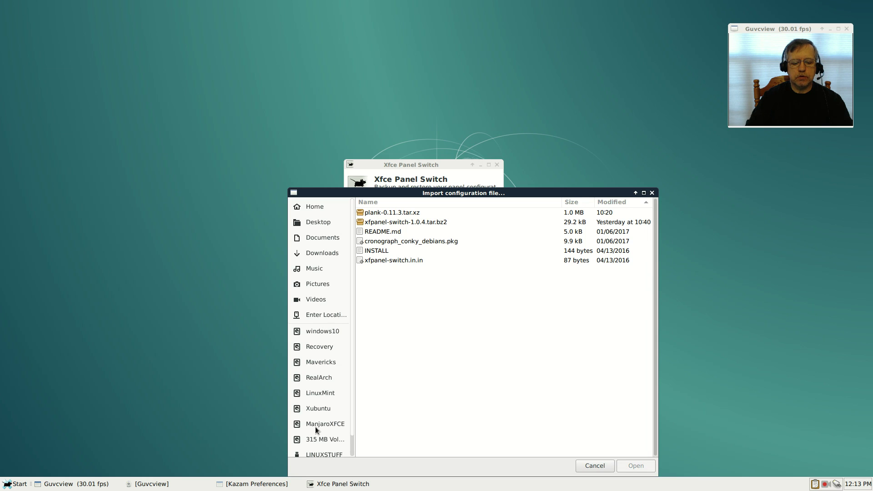
click(315, 452)
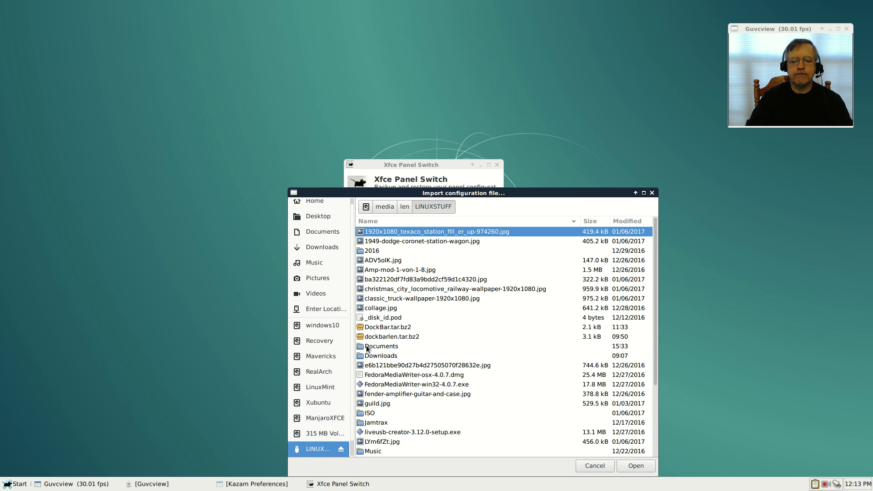
click(380, 330)
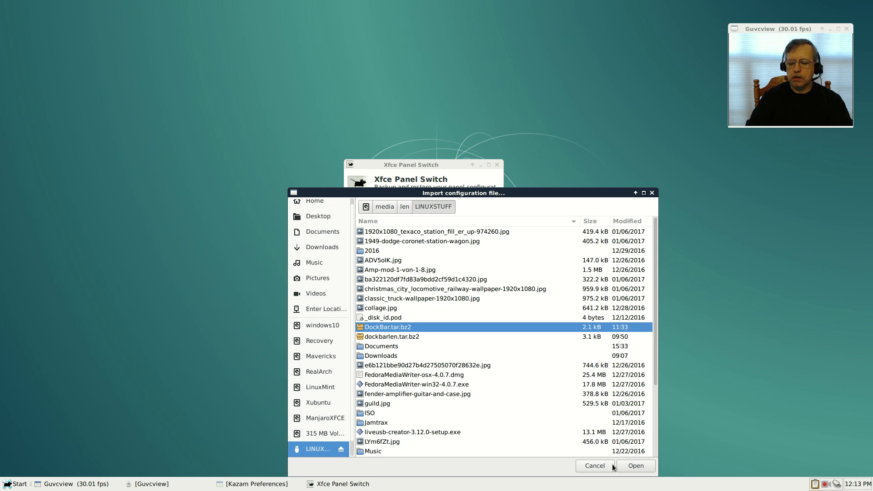
click(625, 465)
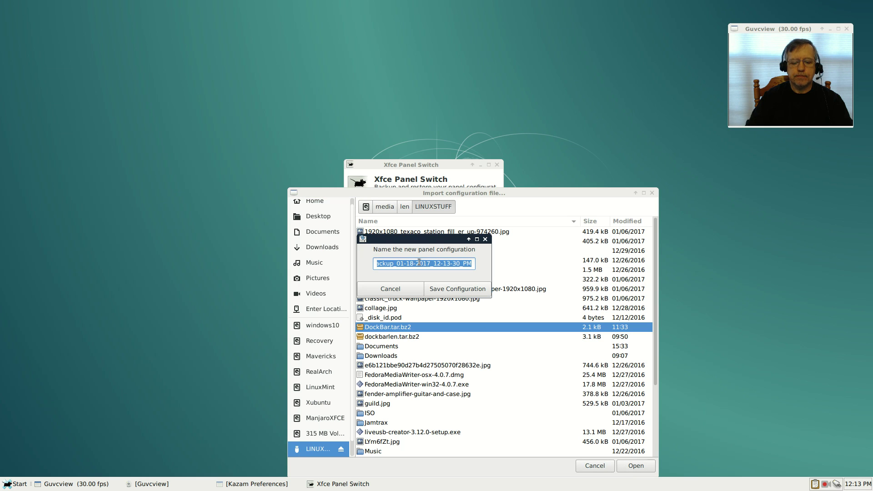
text(Dock)
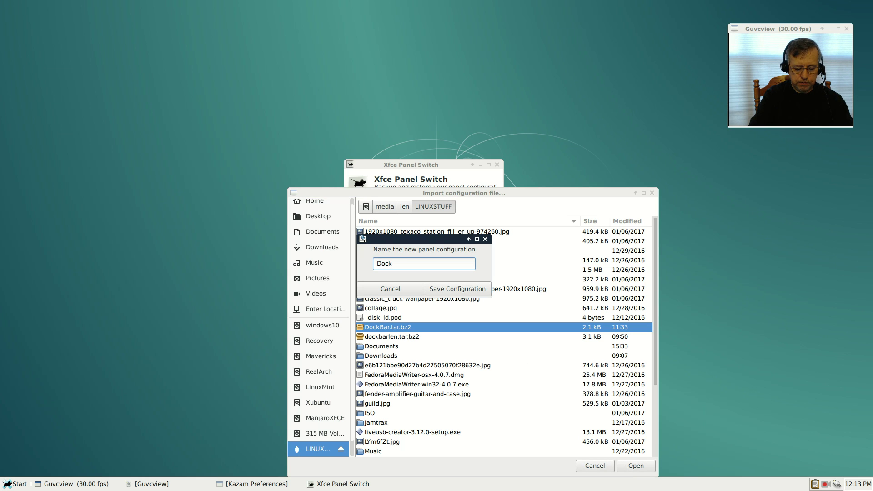
text(bar)
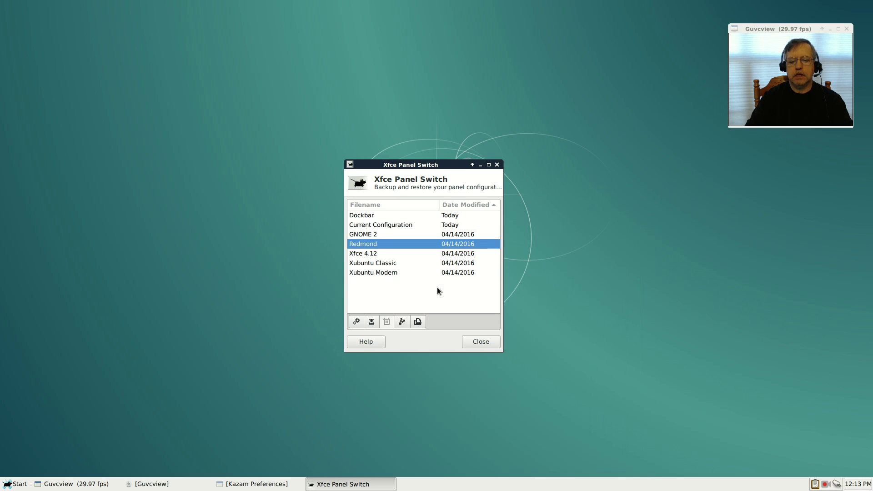
click(365, 217)
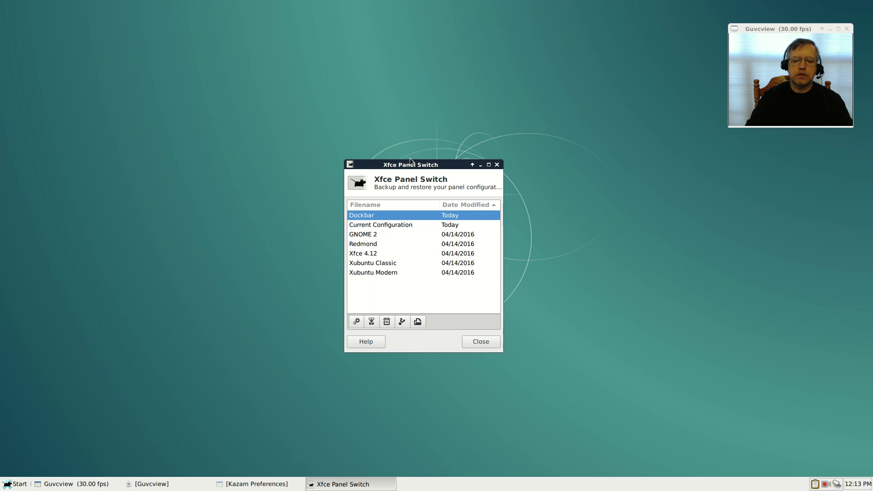
drag(410, 163, 378, 100)
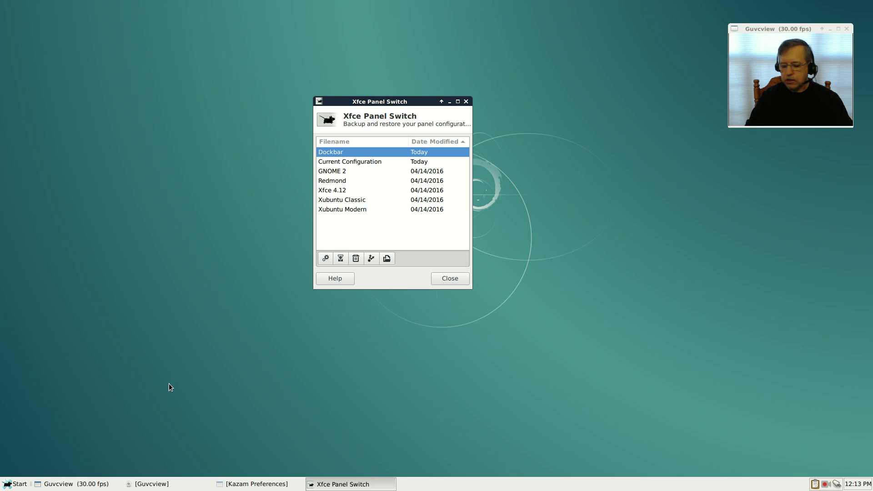
click(14, 484)
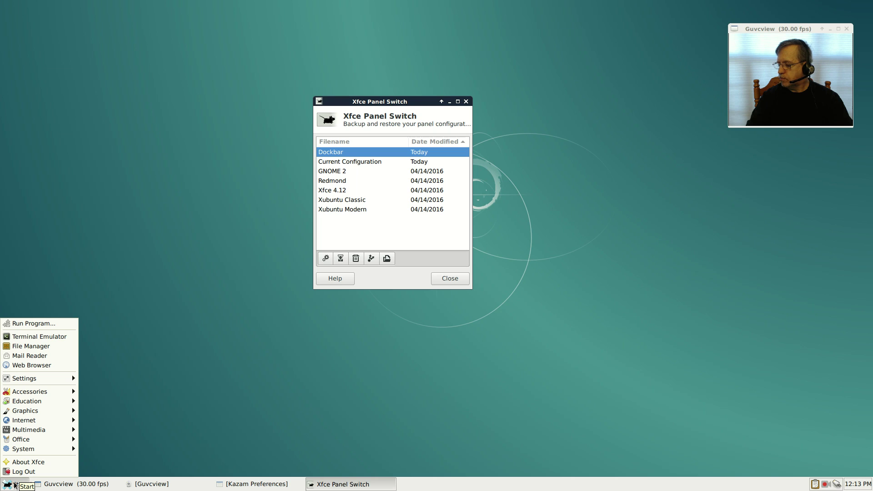
mouse_move(36, 420)
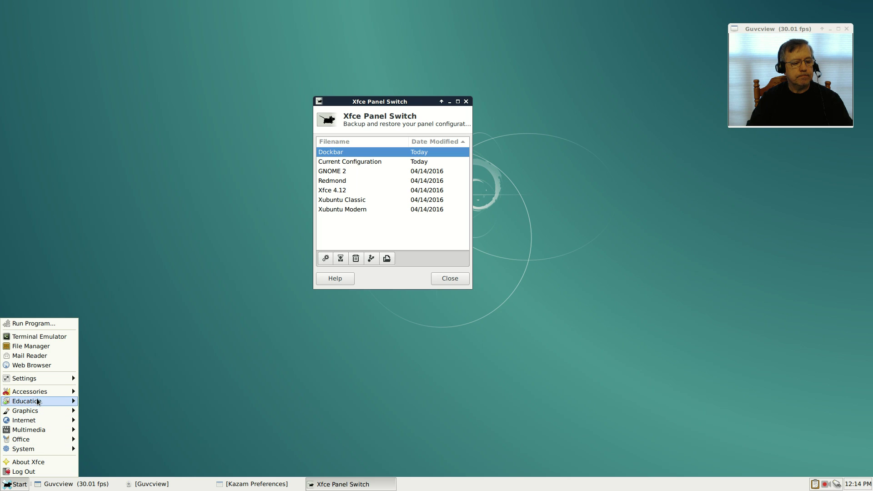
mouse_move(38, 397)
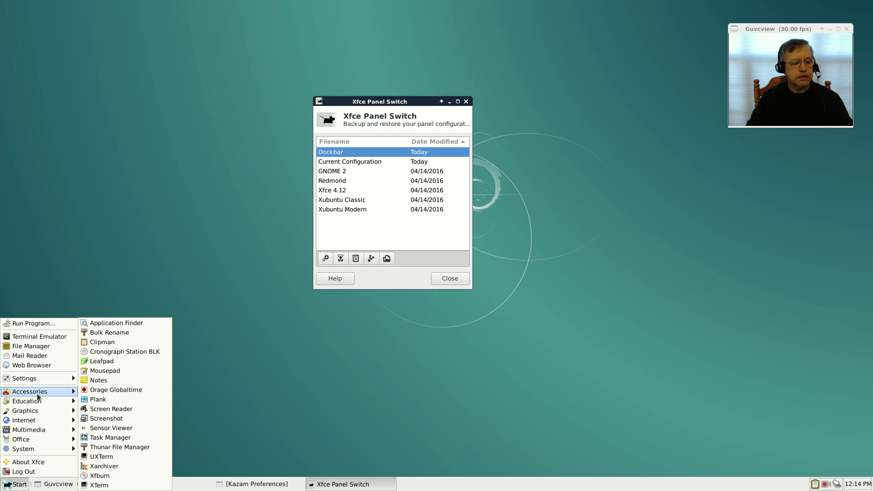
mouse_move(36, 449)
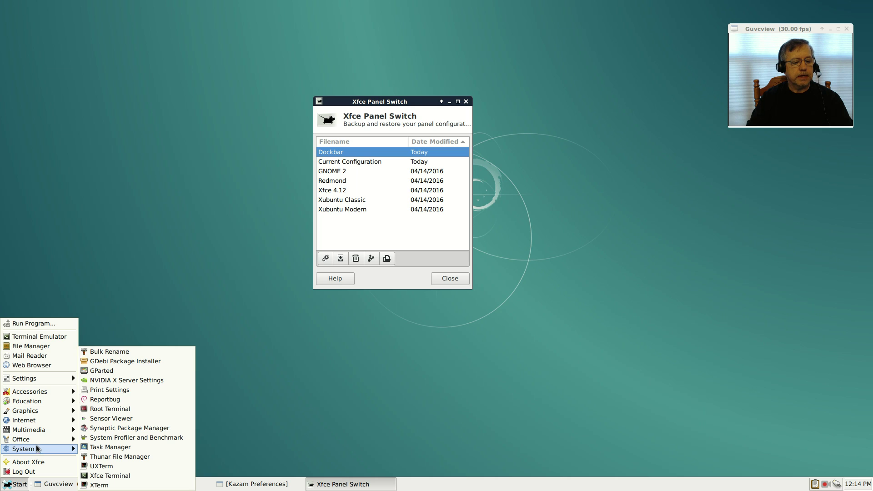
click(129, 293)
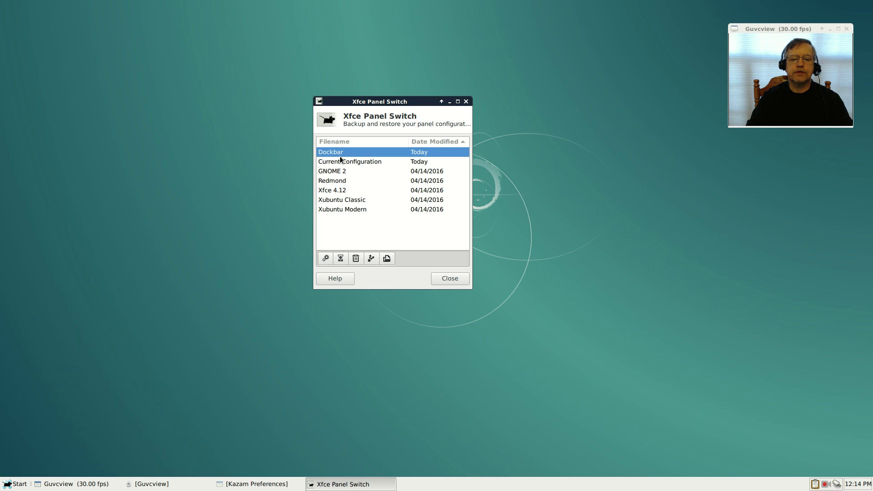
Apply Dockbar as a left vertical dock and remove its SimpleScreenRecorder launcher.
click(326, 259)
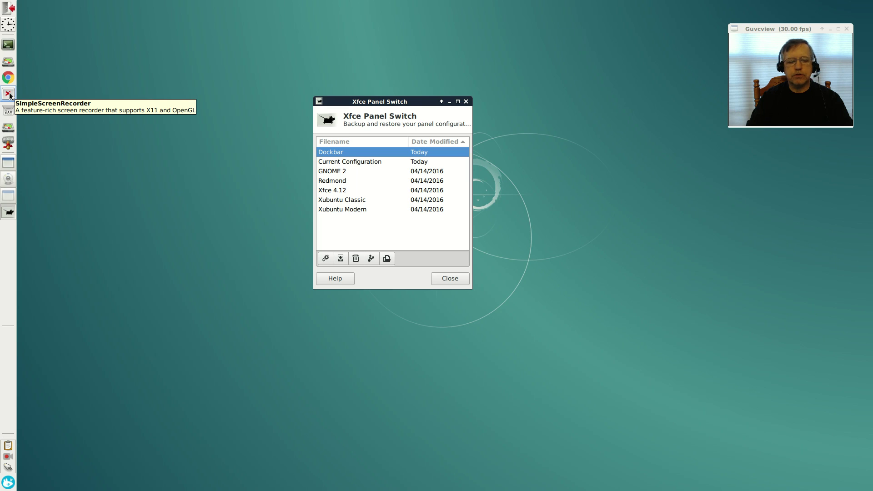
right_click(9, 96)
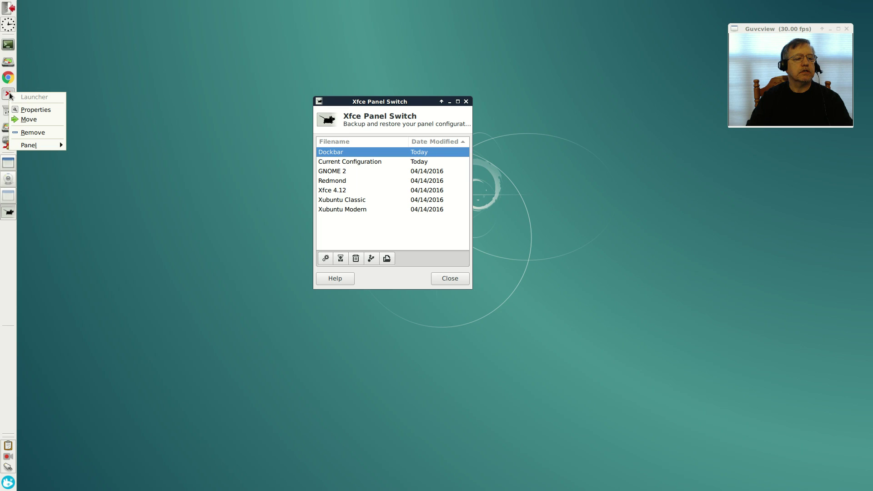
click(29, 132)
click(537, 262)
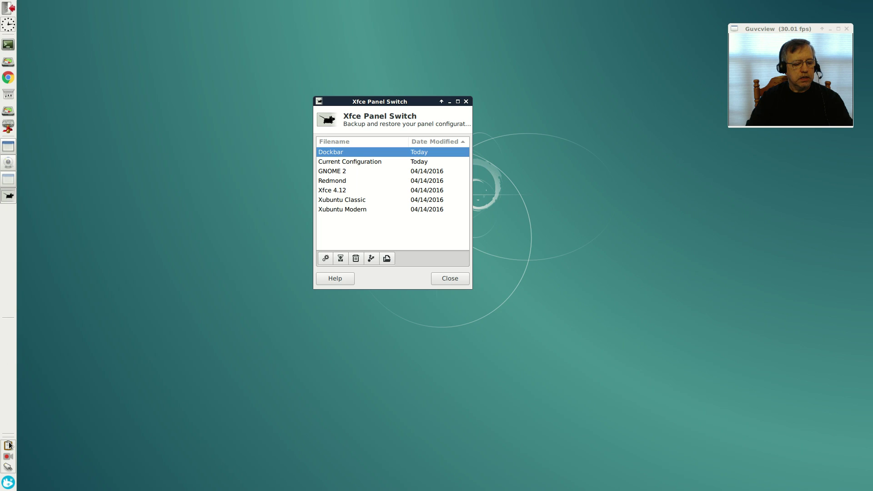
click(7, 482)
click(8, 481)
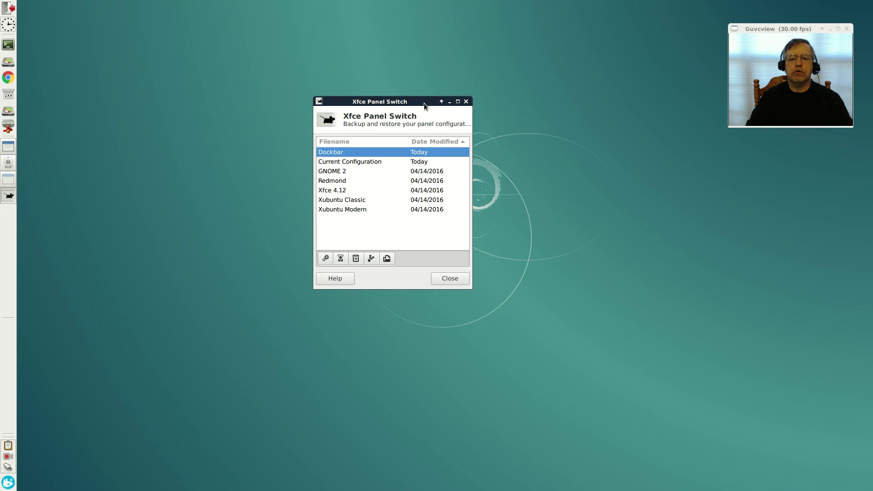
drag(421, 101, 465, 144)
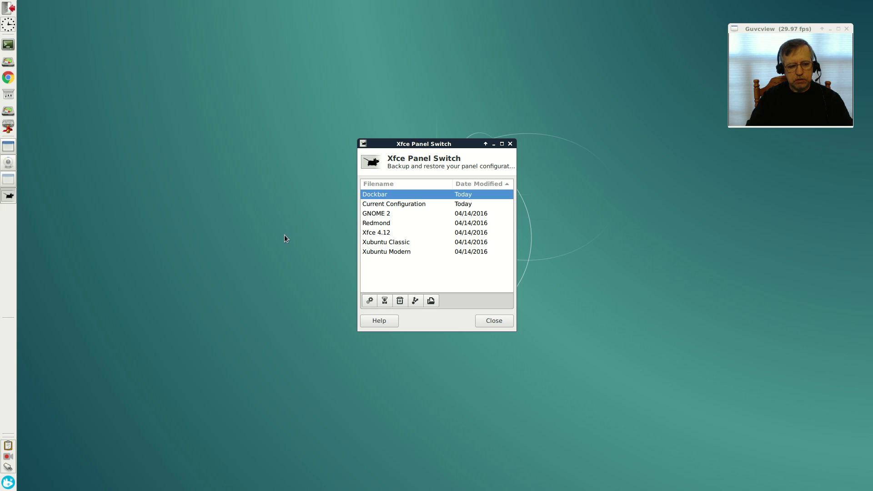
drag(431, 145, 176, 132)
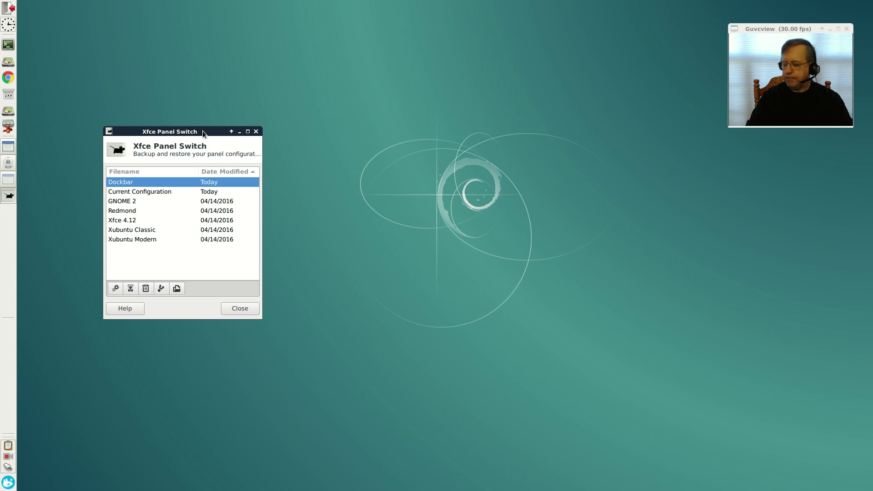